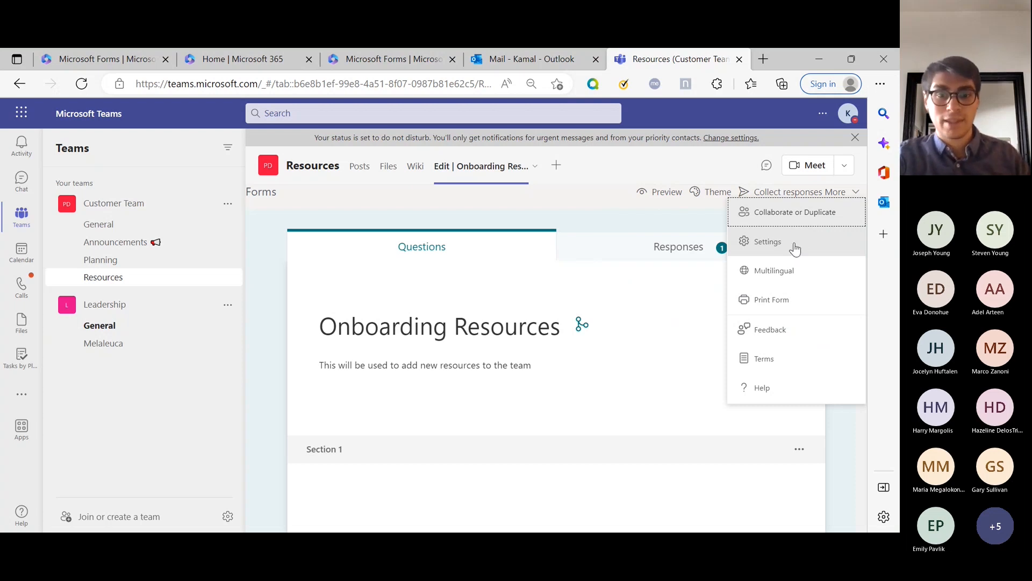
Open the Onboarding Resources form's settings and turn off Record name for respondents within the organization.
{"action": "left_click", "coordinate": [796, 246]}
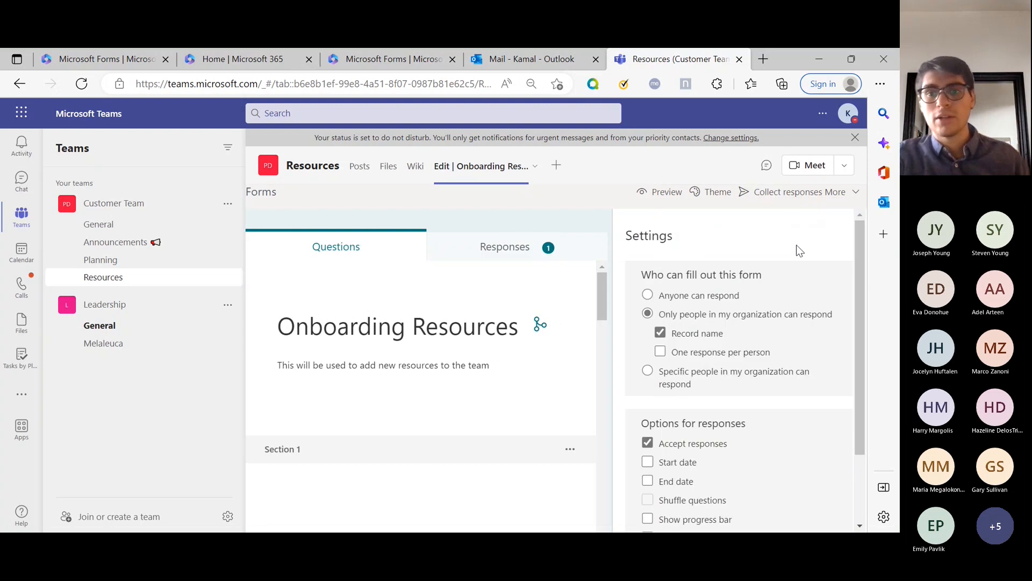
{"action": "scroll", "coordinate": [741, 259], "scroll_direction": "down", "scroll_amount": 1}
{"action": "scroll", "coordinate": [742, 260], "scroll_direction": "up", "scroll_amount": 1}
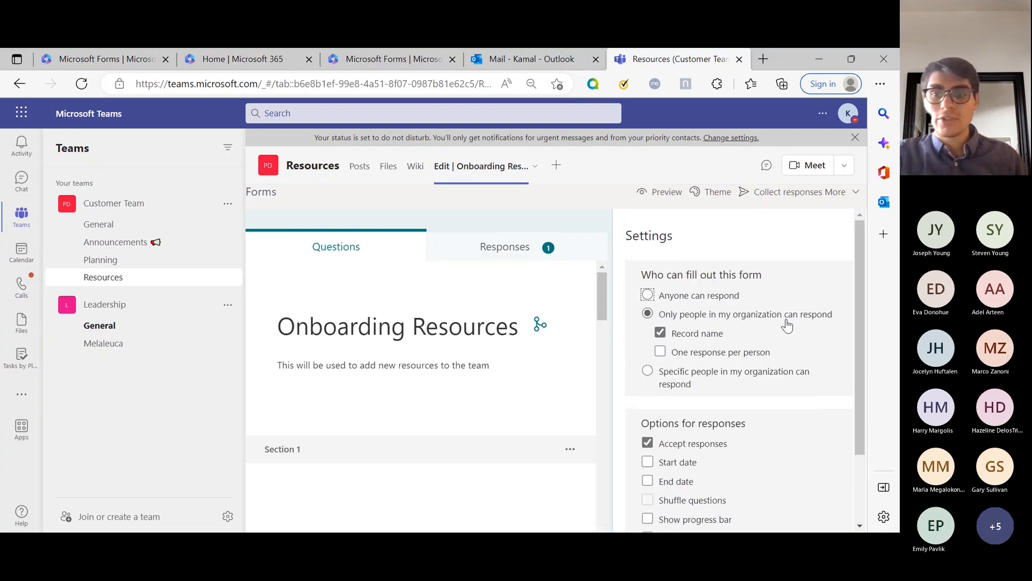
{"action": "left_click", "coordinate": [709, 341]}
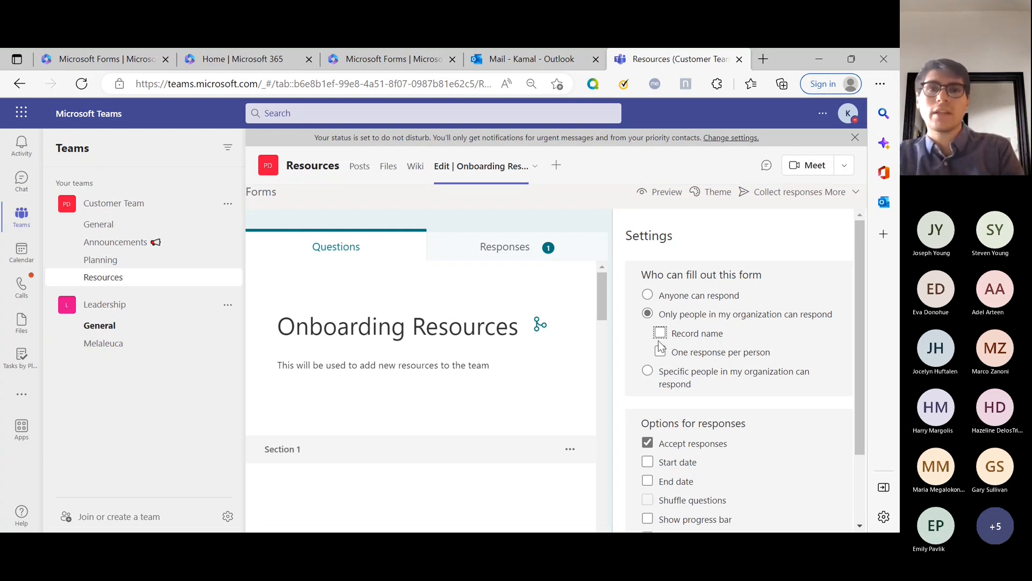
{"action": "left_click", "coordinate": [687, 355]}
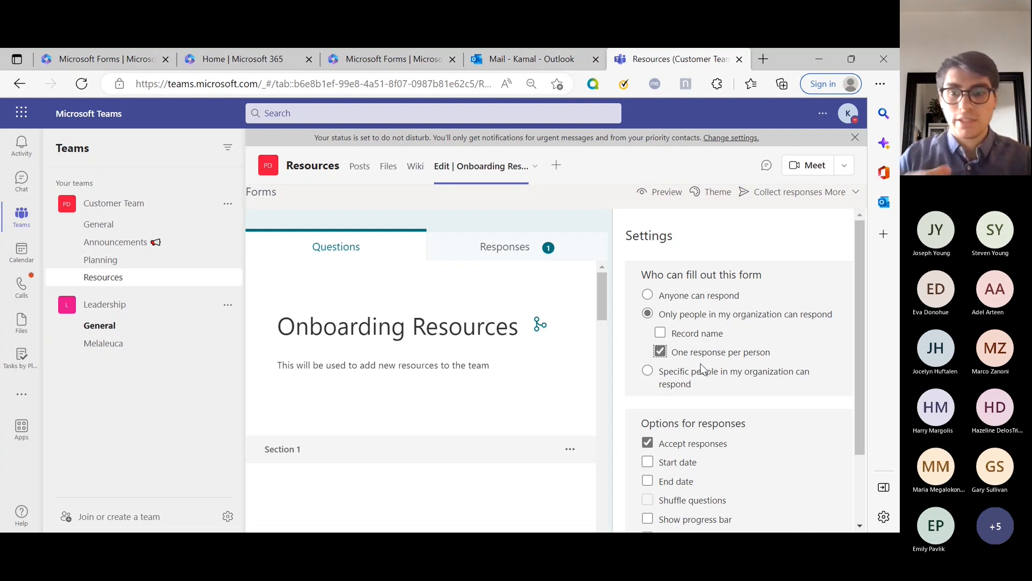
{"action": "left_click", "coordinate": [662, 352]}
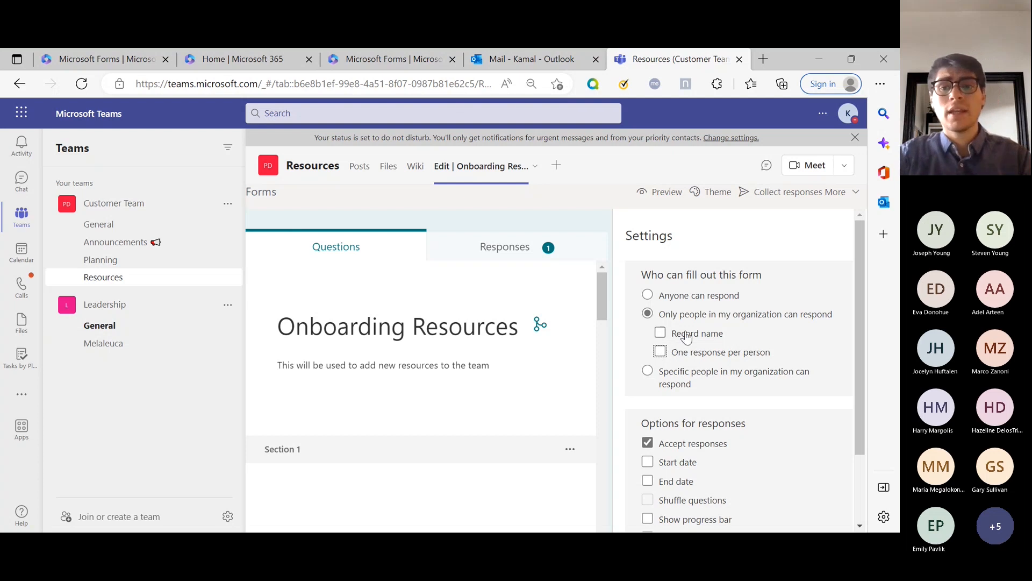
{"action": "left_click", "coordinate": [687, 356]}
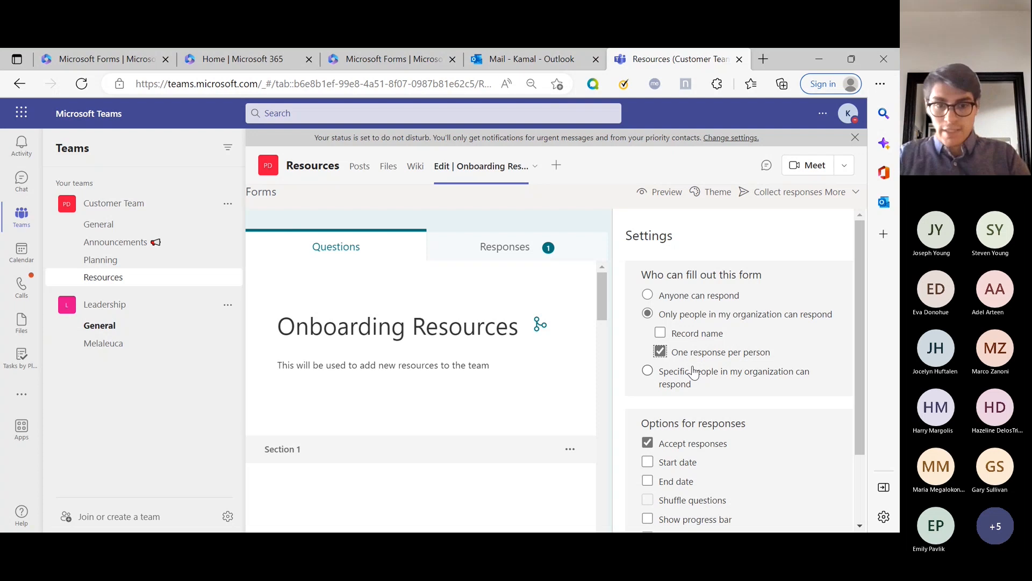
{"action": "left_click", "coordinate": [704, 355]}
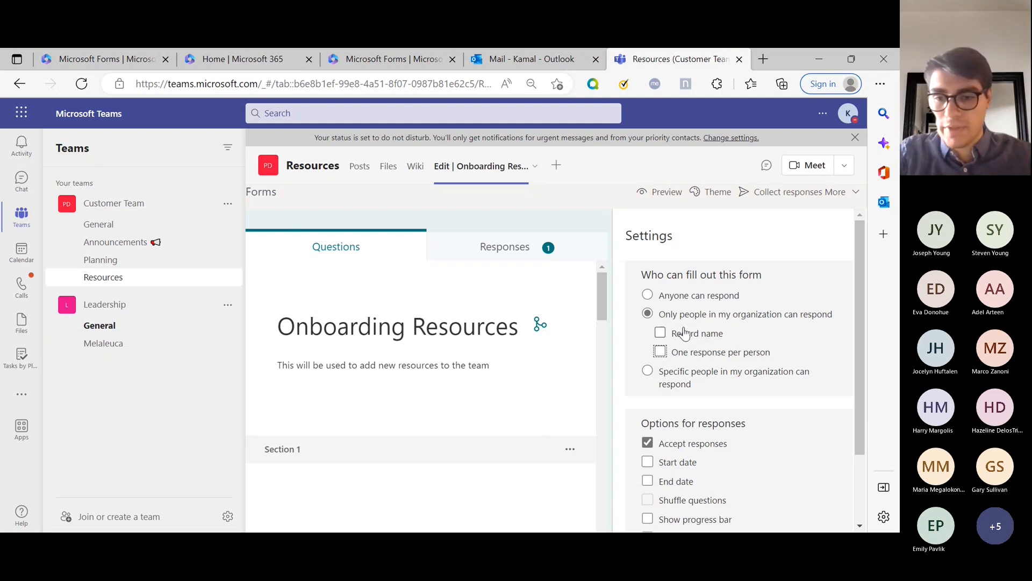
Turn on the start date and end date options for the form, leaving it set to accept responses.
{"action": "scroll", "coordinate": [699, 383], "scroll_direction": "down", "scroll_amount": 2}
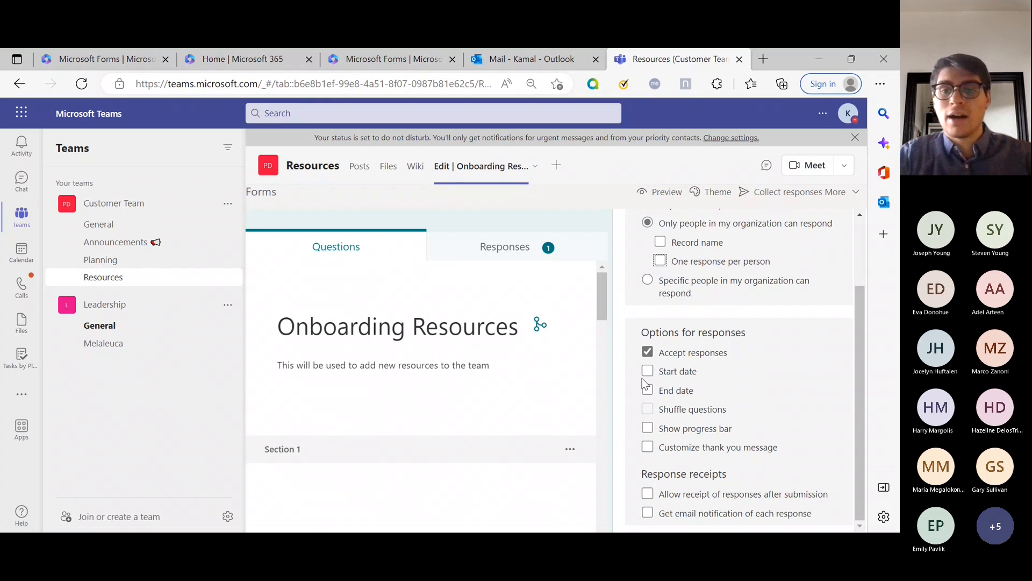
{"action": "left_click", "coordinate": [688, 375]}
{"action": "left_click", "coordinate": [675, 357]}
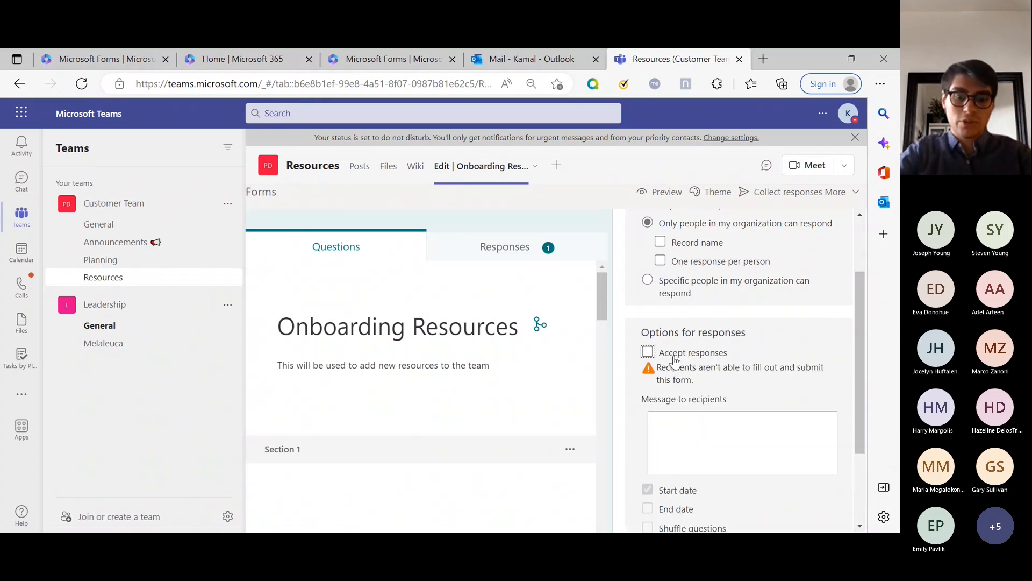
{"action": "left_click", "coordinate": [674, 355]}
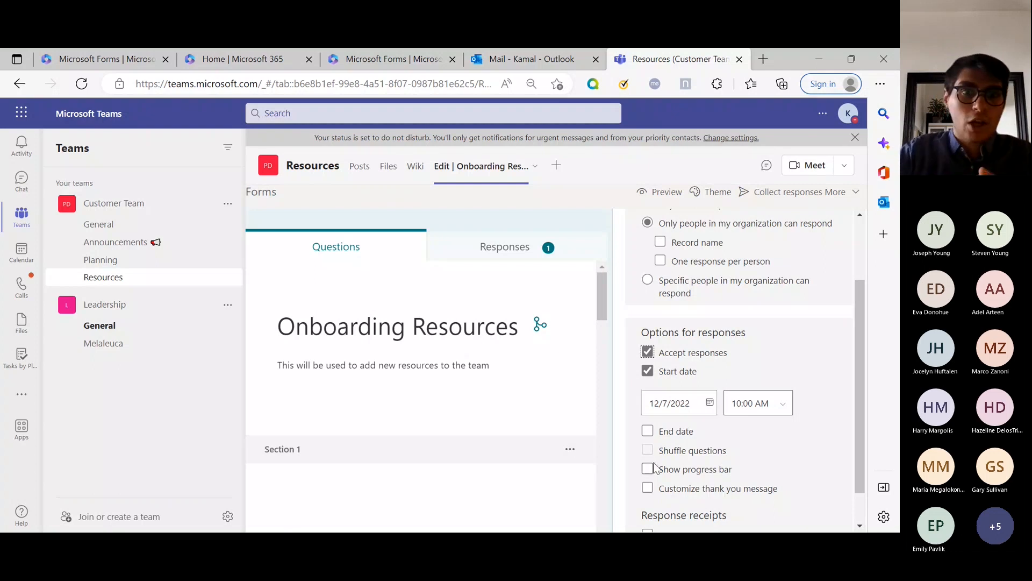
{"action": "left_click", "coordinate": [679, 432]}
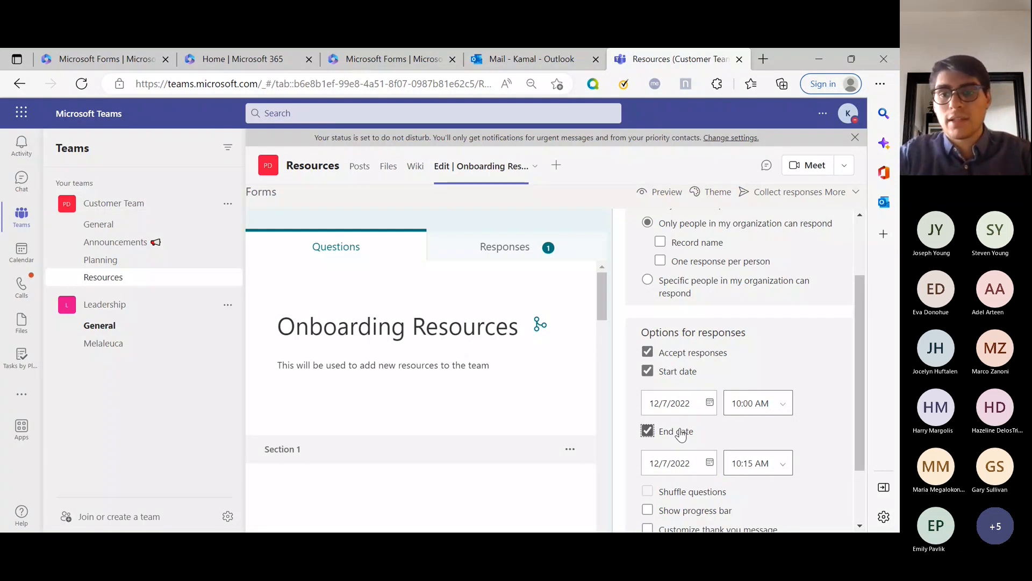
{"action": "scroll", "coordinate": [866, 311], "scroll_direction": "up", "scroll_amount": 2}
{"action": "scroll", "coordinate": [738, 273], "scroll_direction": "down", "scroll_amount": 3}
{"action": "left_click", "coordinate": [699, 272]}
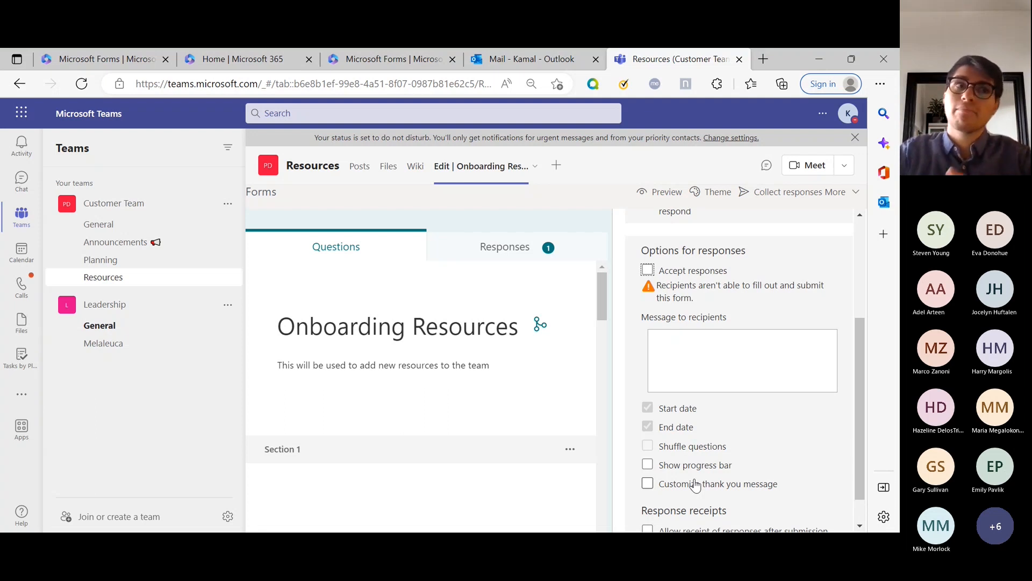
{"action": "left_click", "coordinate": [704, 275]}
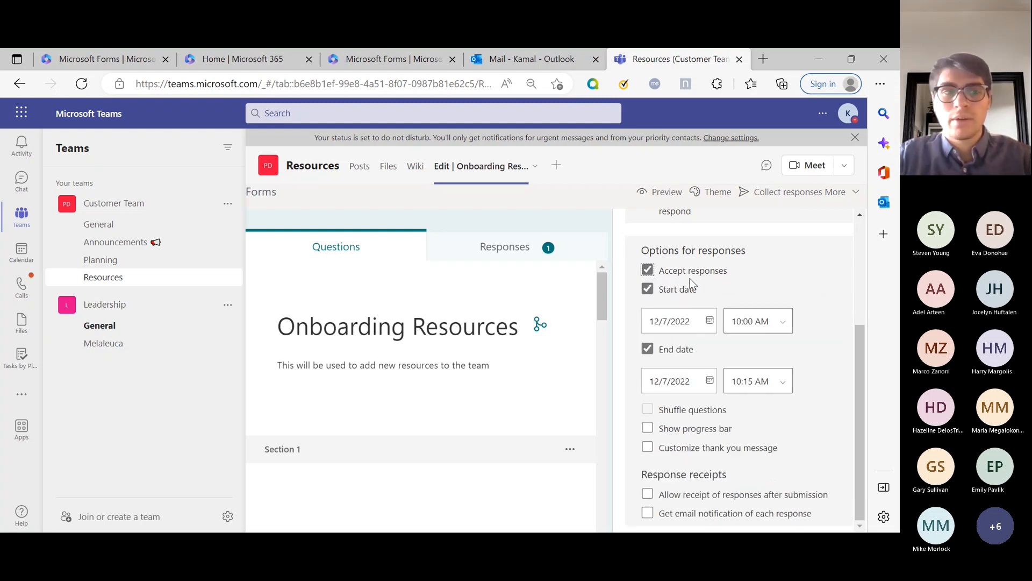
{"action": "left_click", "coordinate": [683, 276]}
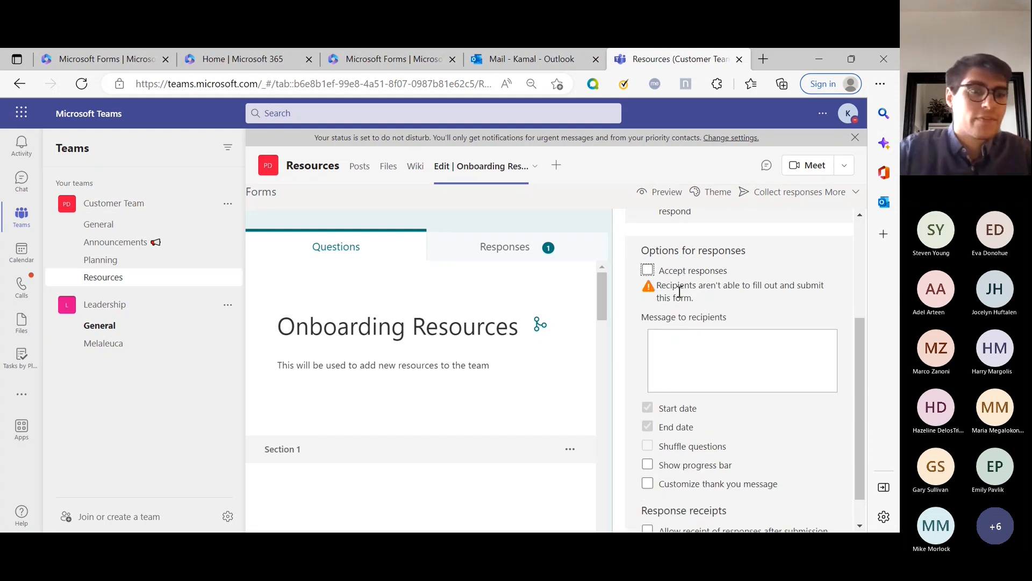
{"action": "left_click", "coordinate": [690, 275]}
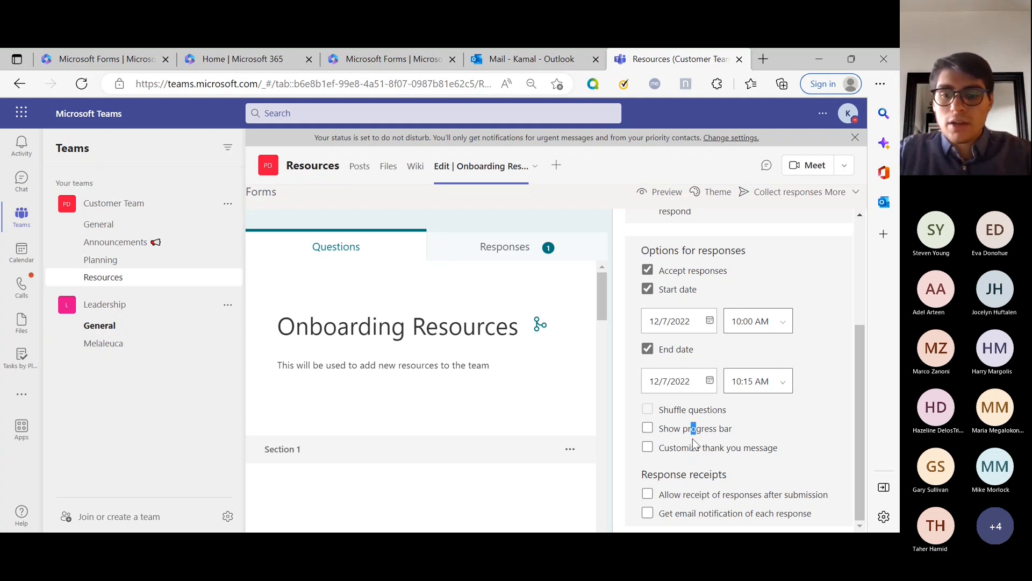
Enable the progress bar for the form and close the settings.
{"action": "left_click", "coordinate": [665, 434]}
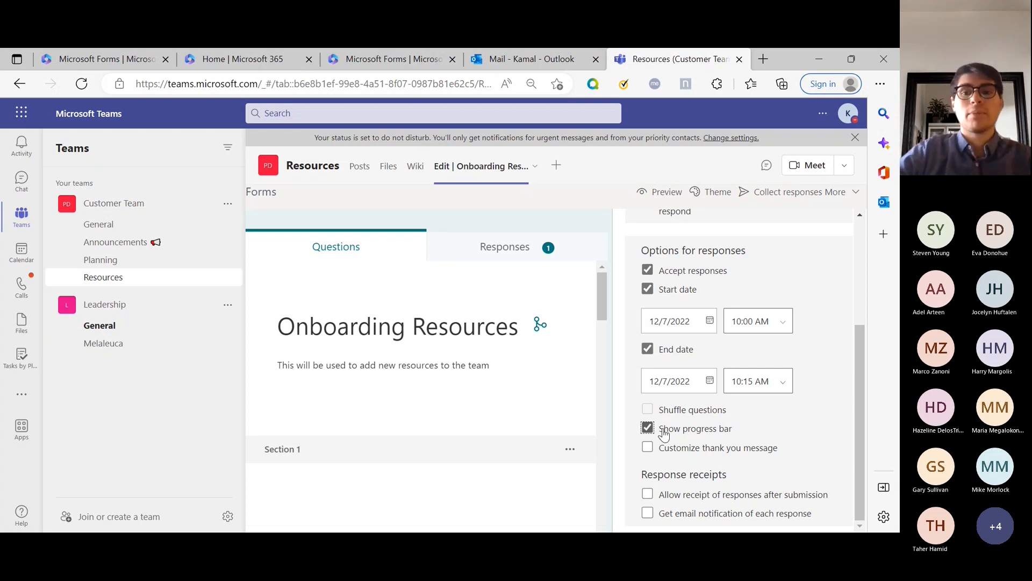
{"action": "scroll", "coordinate": [733, 376], "scroll_direction": "up", "scroll_amount": 3}
{"action": "scroll", "coordinate": [691, 369], "scroll_direction": "down", "scroll_amount": 3}
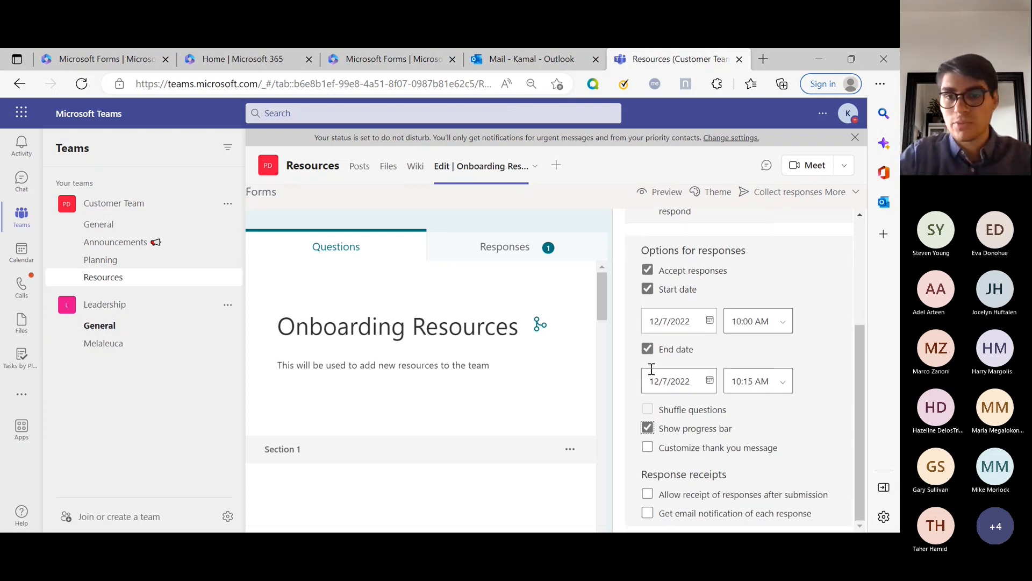
{"action": "left_click", "coordinate": [553, 422]}
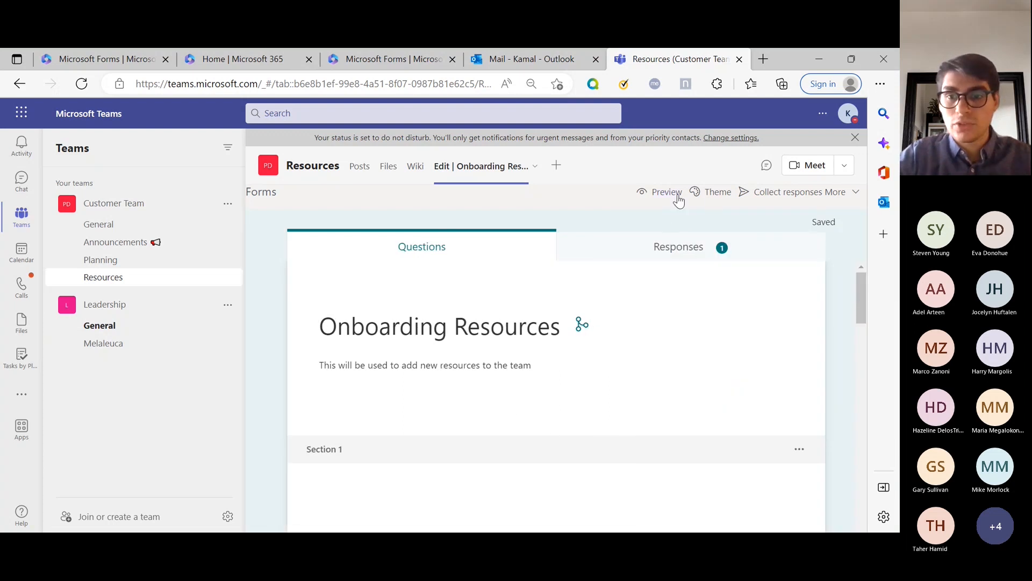
Preview the form, answer No to the recently onboarded question, examine the progress bar, and return to the editor.
{"action": "left_click", "coordinate": [667, 194]}
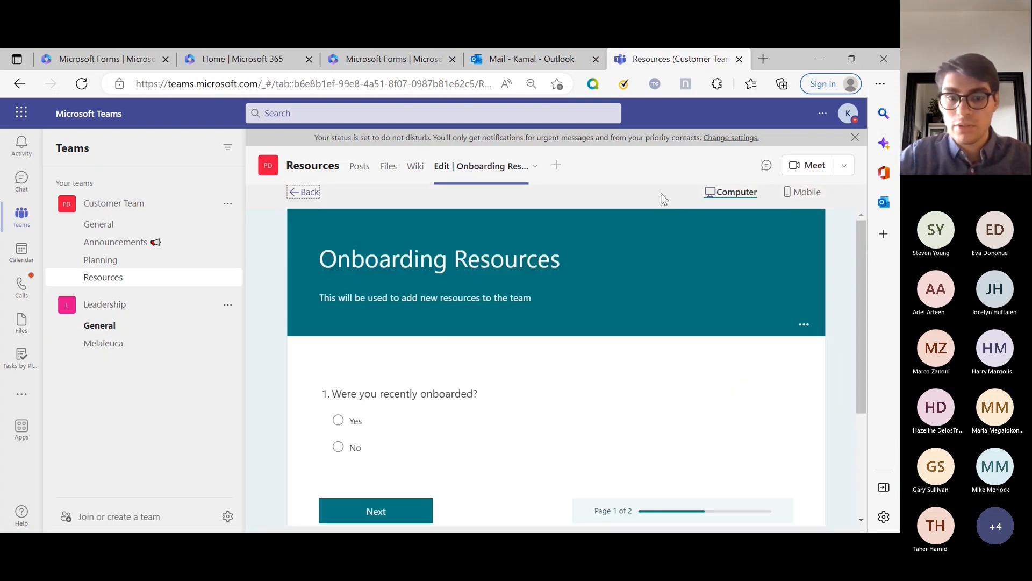
{"action": "scroll", "coordinate": [515, 319], "scroll_direction": "down", "scroll_amount": 2}
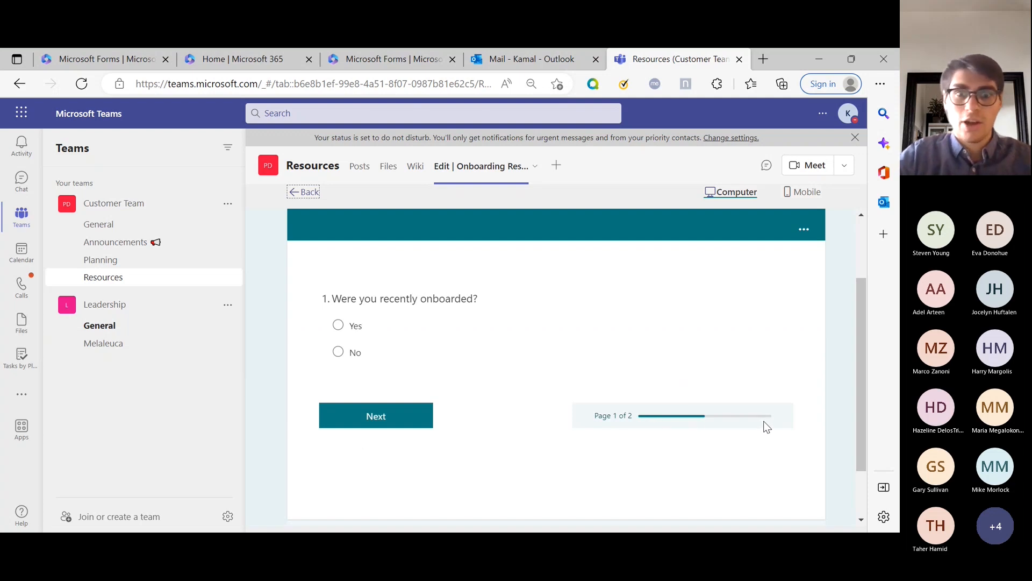
{"action": "left_click", "coordinate": [359, 353]}
{"action": "scroll", "coordinate": [763, 419], "scroll_direction": "down", "scroll_amount": 10}
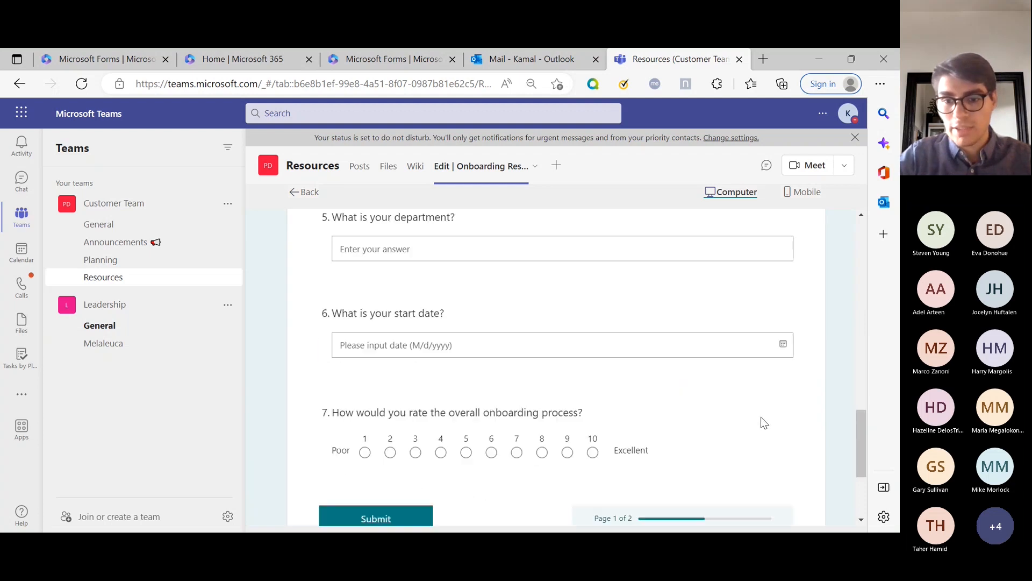
{"action": "scroll", "coordinate": [763, 423], "scroll_direction": "down", "scroll_amount": 1}
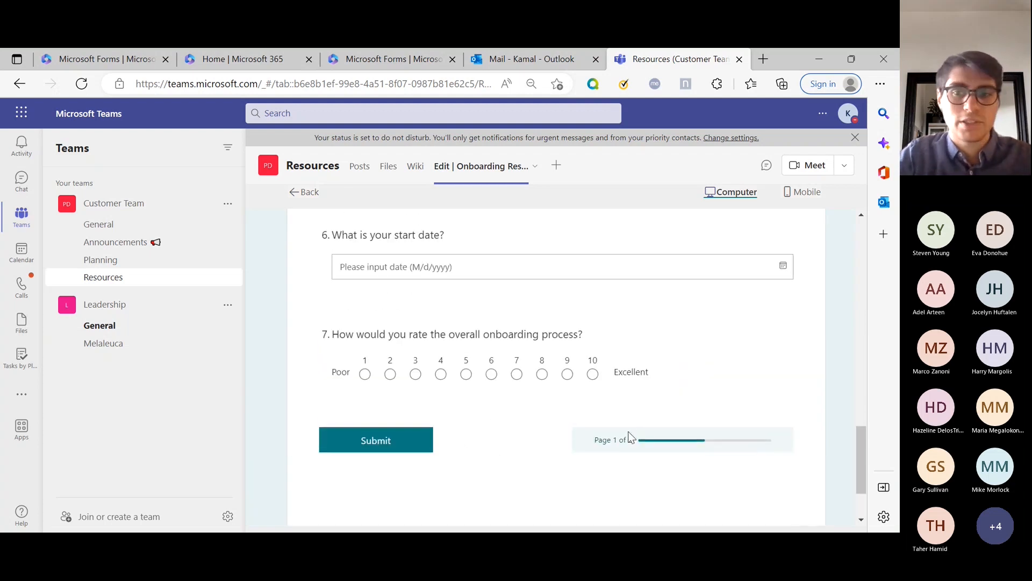
{"action": "scroll", "coordinate": [630, 436], "scroll_direction": "up", "scroll_amount": 15}
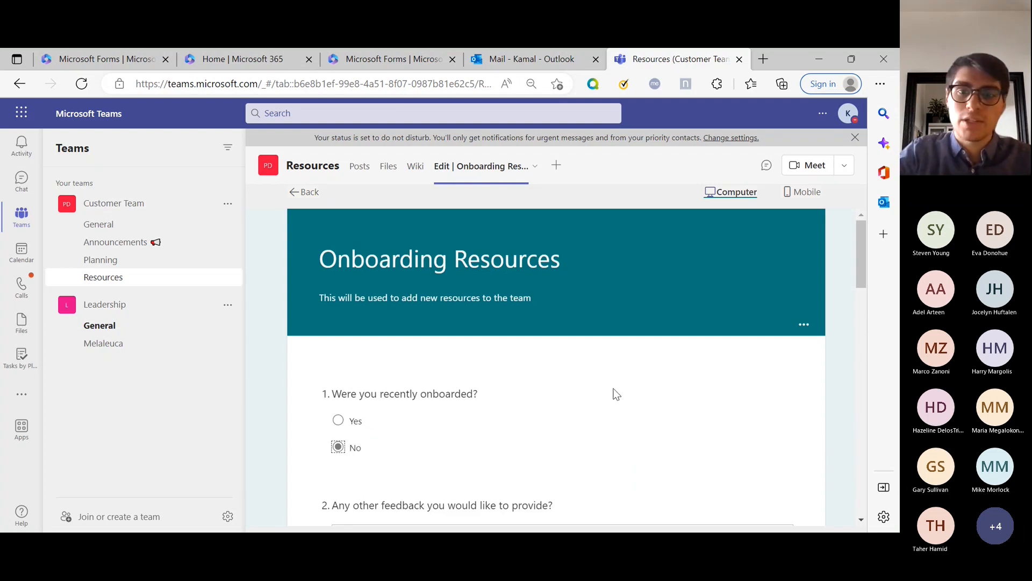
{"action": "left_click", "coordinate": [303, 194]}
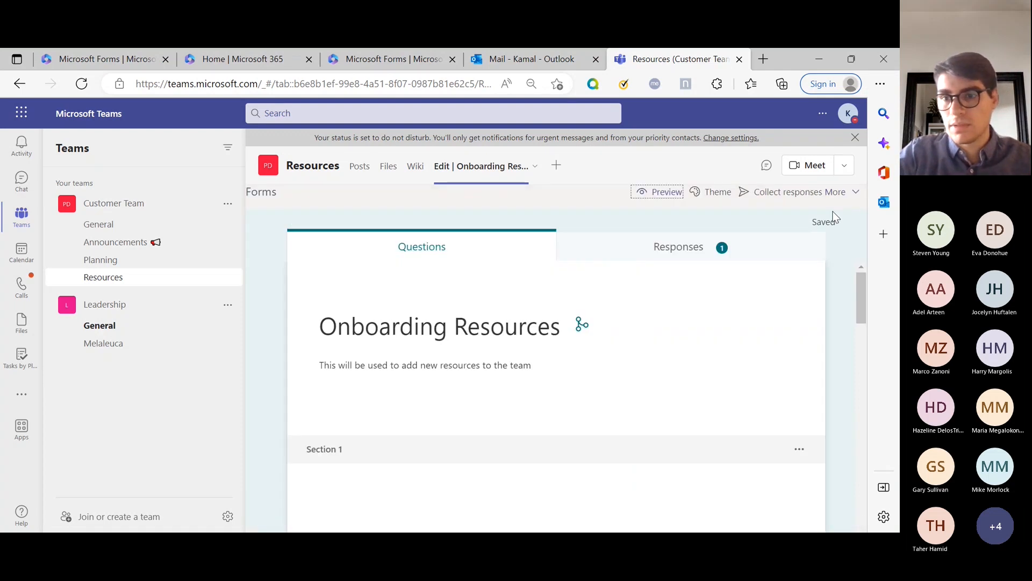
Customize the form's thank you message to "YOU GOT THIS THANK YOU" and close the settings.
{"action": "left_click", "coordinate": [846, 193]}
{"action": "left_click", "coordinate": [786, 241]}
{"action": "scroll", "coordinate": [718, 322], "scroll_direction": "down", "scroll_amount": 3}
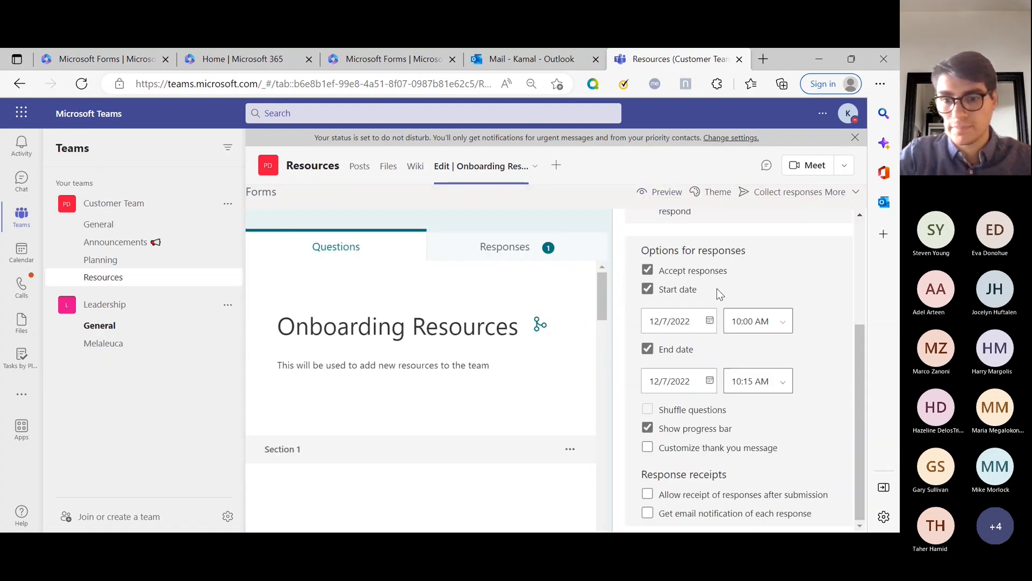
{"action": "left_click", "coordinate": [711, 455]}
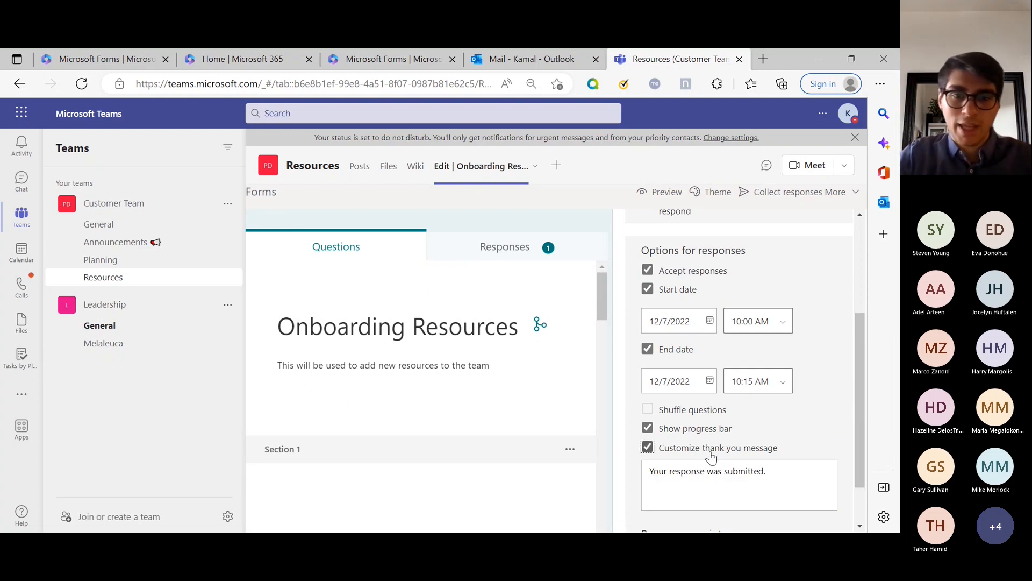
{"action": "scroll", "coordinate": [725, 468], "scroll_direction": "down", "scroll_amount": 1}
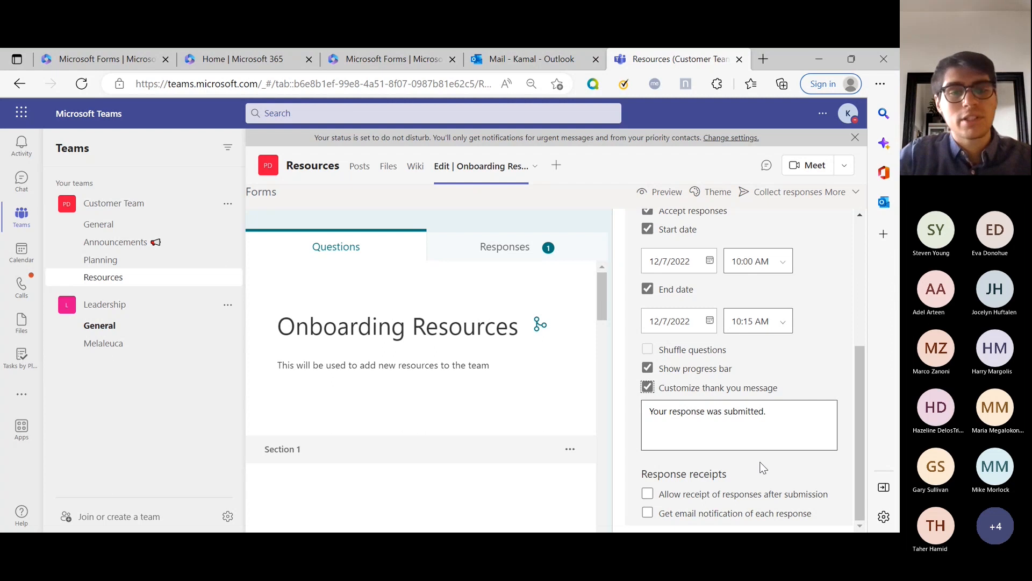
{"action": "triple_click", "coordinate": [767, 434]}
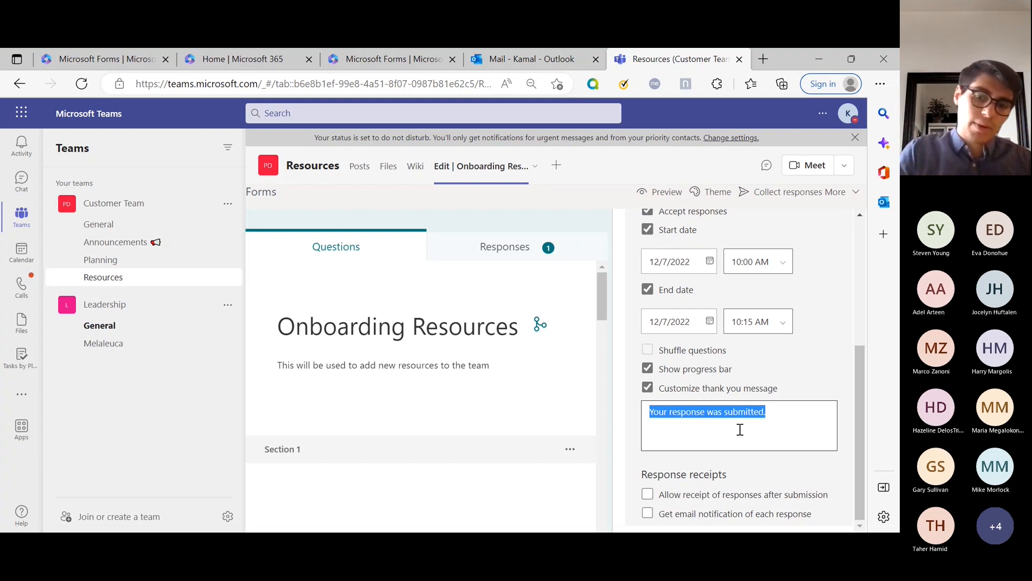
{"action": "type", "text": "U GO"}
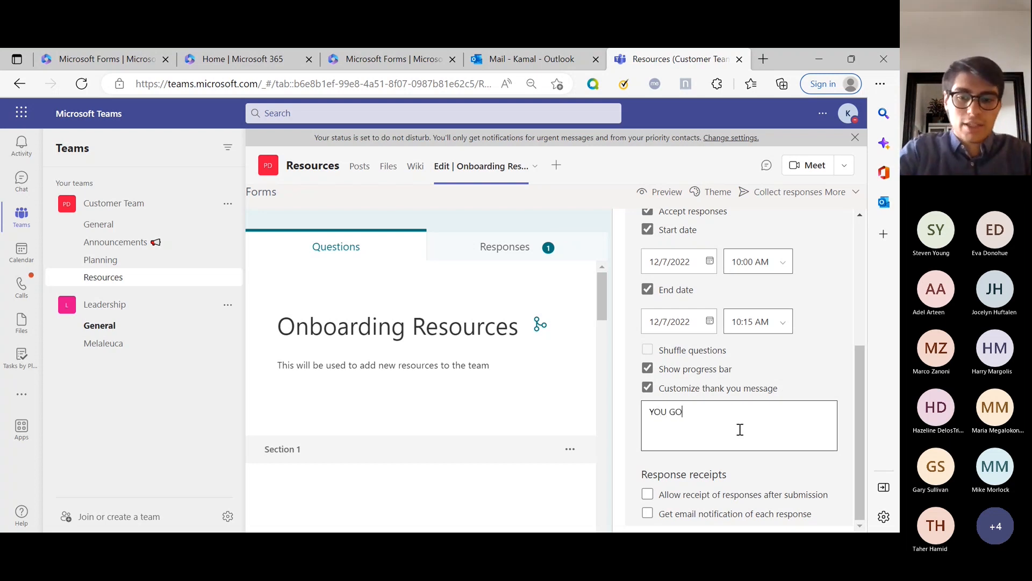
{"action": "type", "text": "T THIS THANK YOU"}
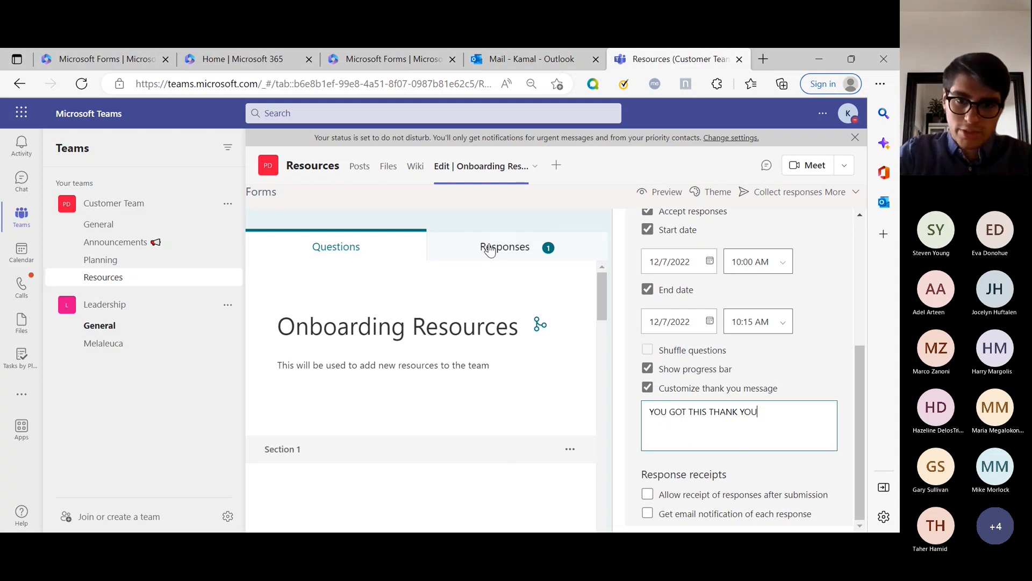
{"action": "left_click", "coordinate": [537, 221]}
Preview the form, answer Yes to the recently onboarded question, and try to submit the response from the second page.
{"action": "left_click", "coordinate": [663, 193]}
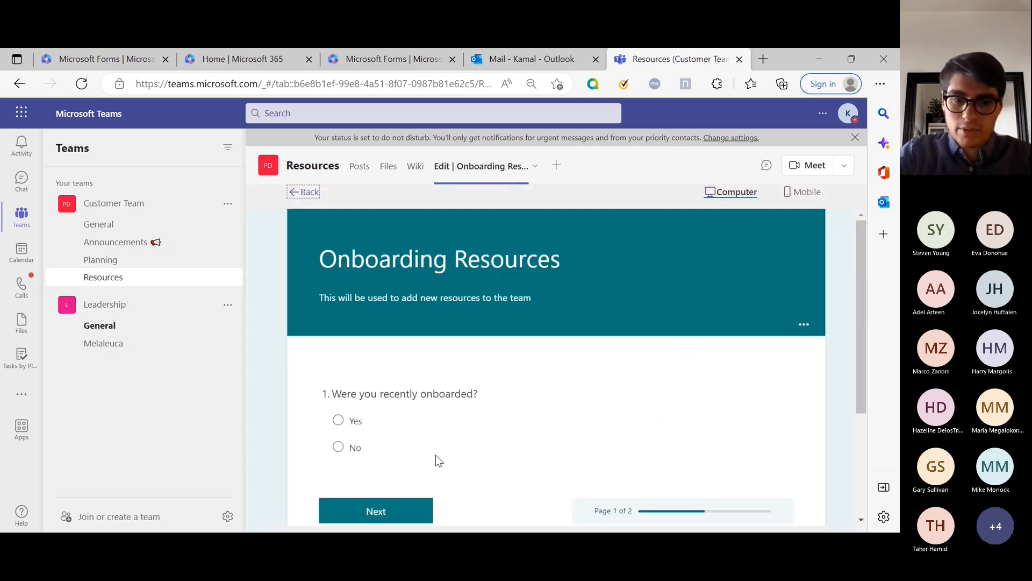
{"action": "left_click", "coordinate": [338, 420]}
{"action": "left_click", "coordinate": [385, 515]}
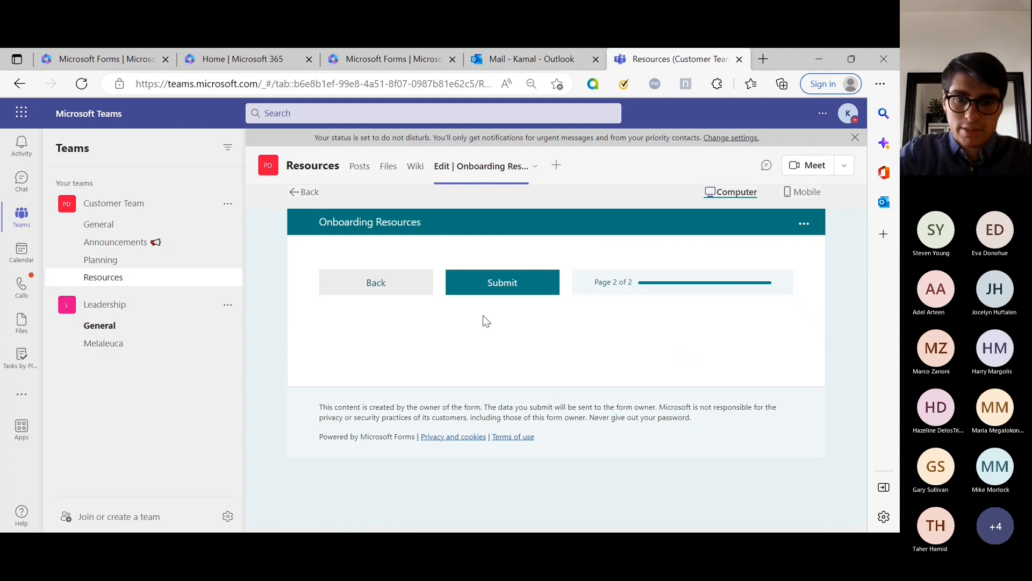
{"action": "left_click", "coordinate": [511, 283]}
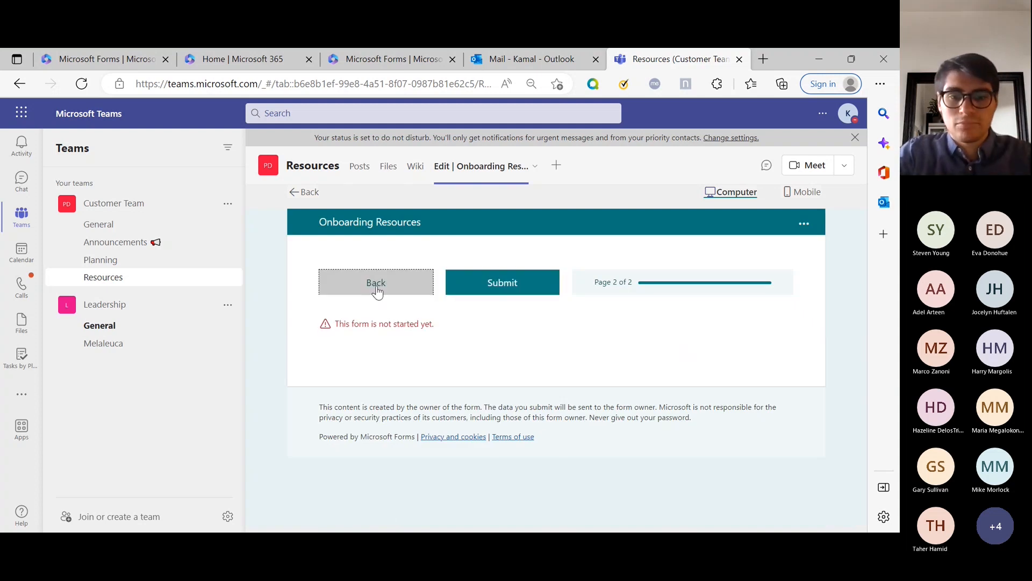
On the preview's first page, answer No to the recently onboarded question, rate the overall onboarding process 3, and return to the editor.
{"action": "left_click", "coordinate": [376, 285]}
{"action": "left_click", "coordinate": [352, 447]}
{"action": "scroll", "coordinate": [362, 440], "scroll_direction": "down", "scroll_amount": 15}
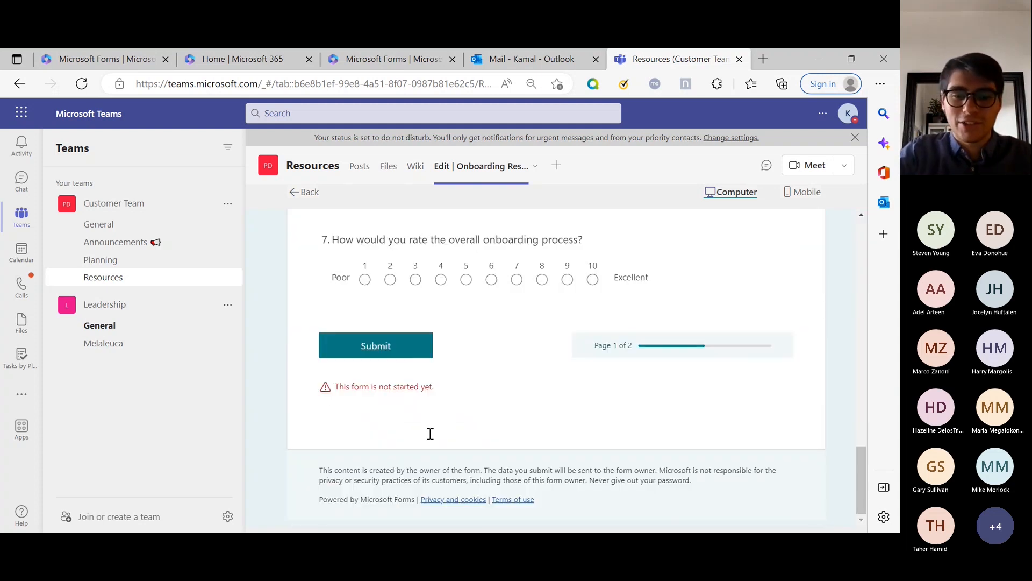
{"action": "left_click", "coordinate": [415, 279]}
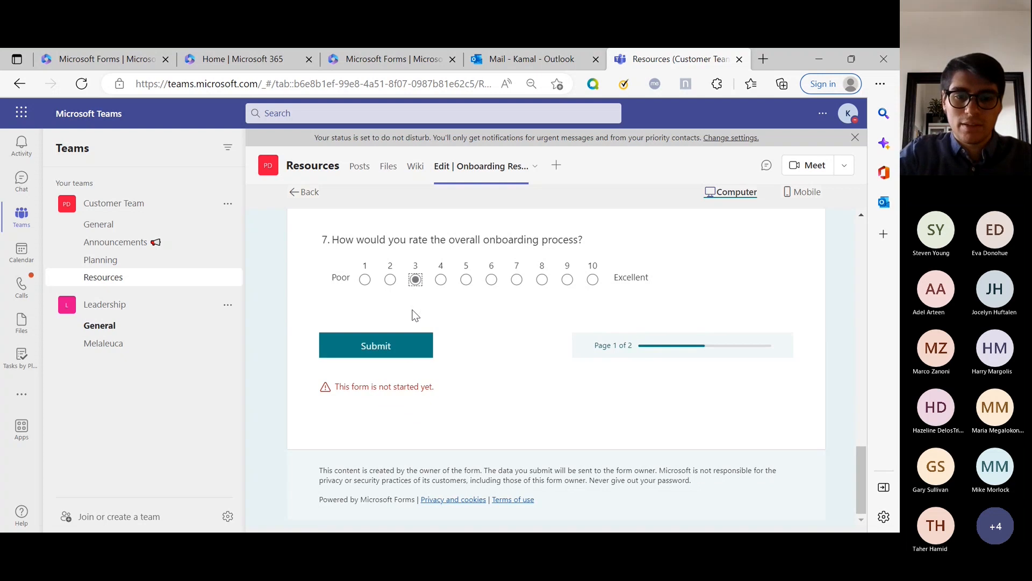
{"action": "triple_click", "coordinate": [369, 382]}
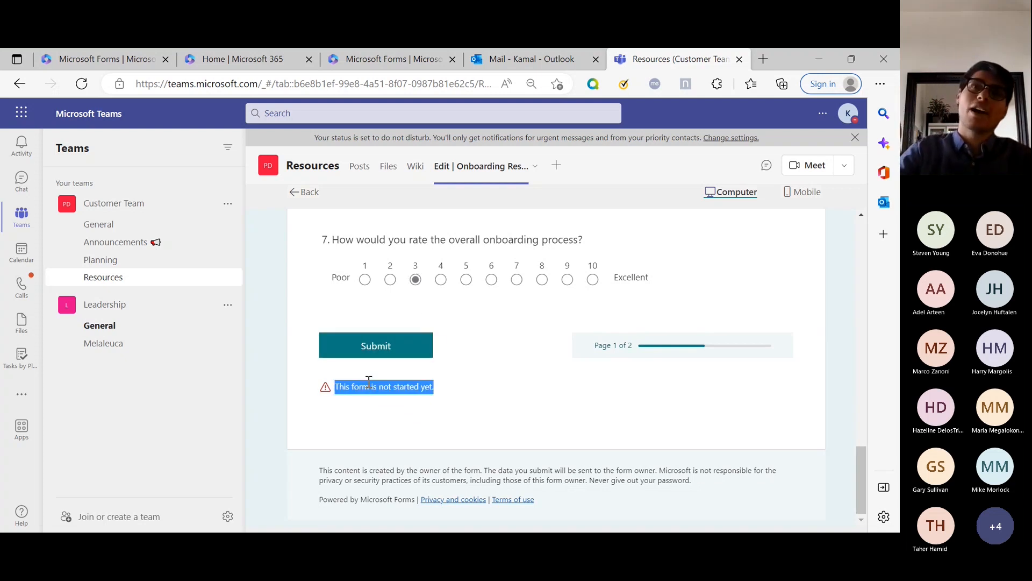
{"action": "scroll", "coordinate": [572, 336], "scroll_direction": "up", "scroll_amount": 10}
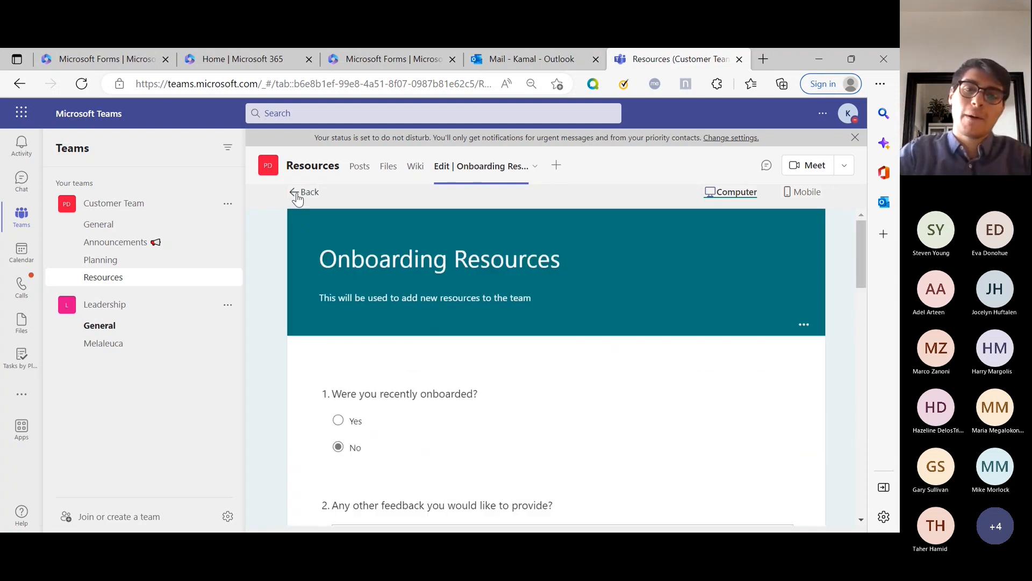
{"action": "left_click", "coordinate": [302, 192]}
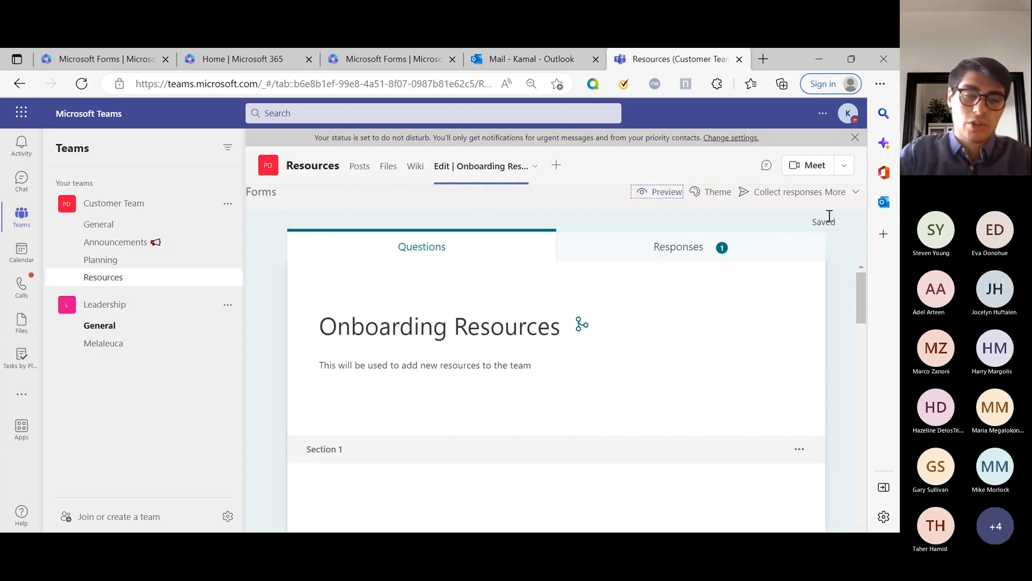
Open the form's settings and turn off both the start date and the end date for responses.
{"action": "scroll", "coordinate": [654, 300], "scroll_direction": "down", "scroll_amount": 15}
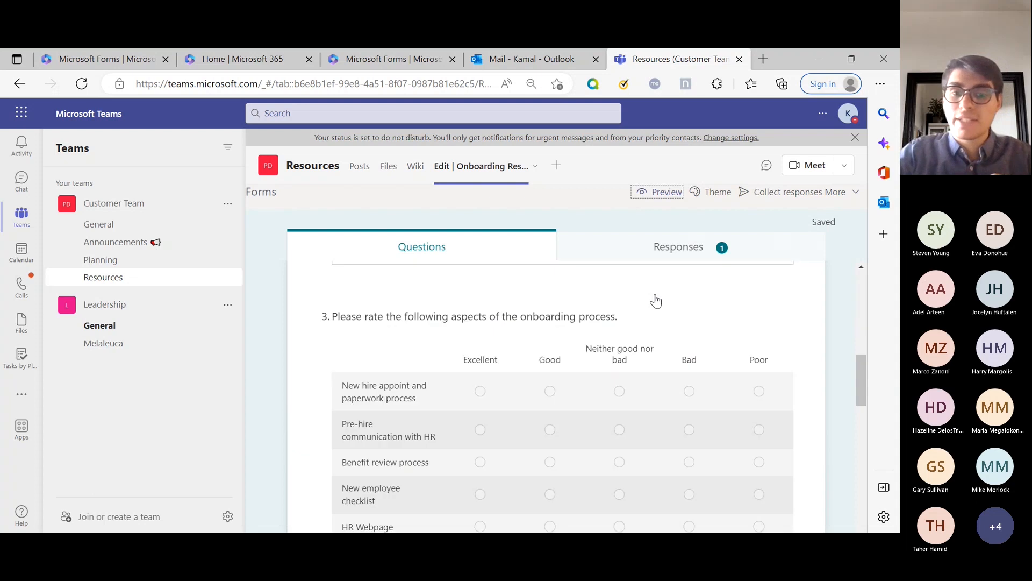
{"action": "scroll", "coordinate": [591, 430], "scroll_direction": "down", "scroll_amount": 5}
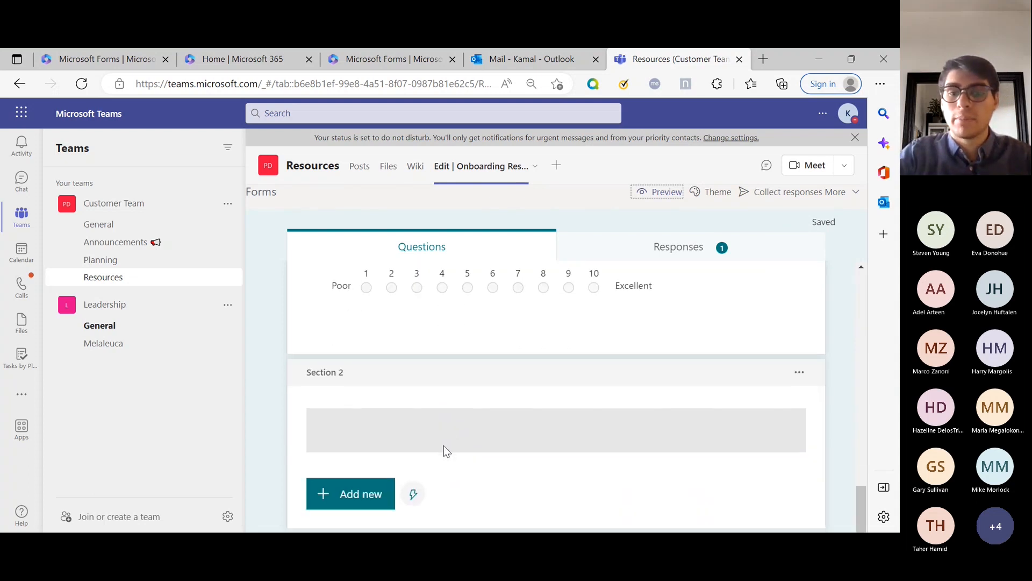
{"action": "scroll", "coordinate": [725, 307], "scroll_direction": "up", "scroll_amount": 10}
{"action": "scroll", "coordinate": [726, 308], "scroll_direction": "up", "scroll_amount": 10}
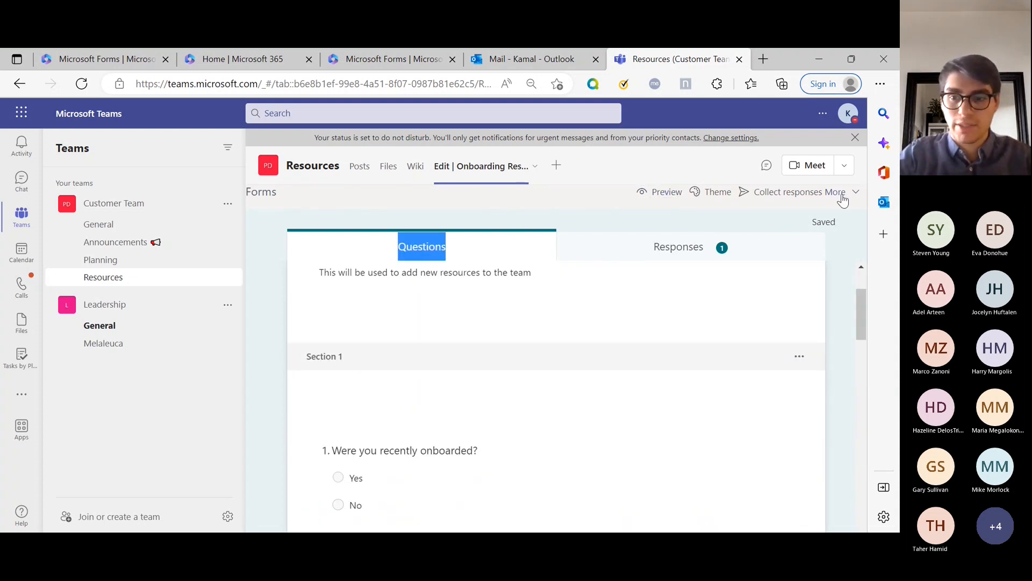
{"action": "left_click", "coordinate": [841, 199]}
{"action": "left_click", "coordinate": [802, 251]}
{"action": "scroll", "coordinate": [747, 368], "scroll_direction": "down", "scroll_amount": 1}
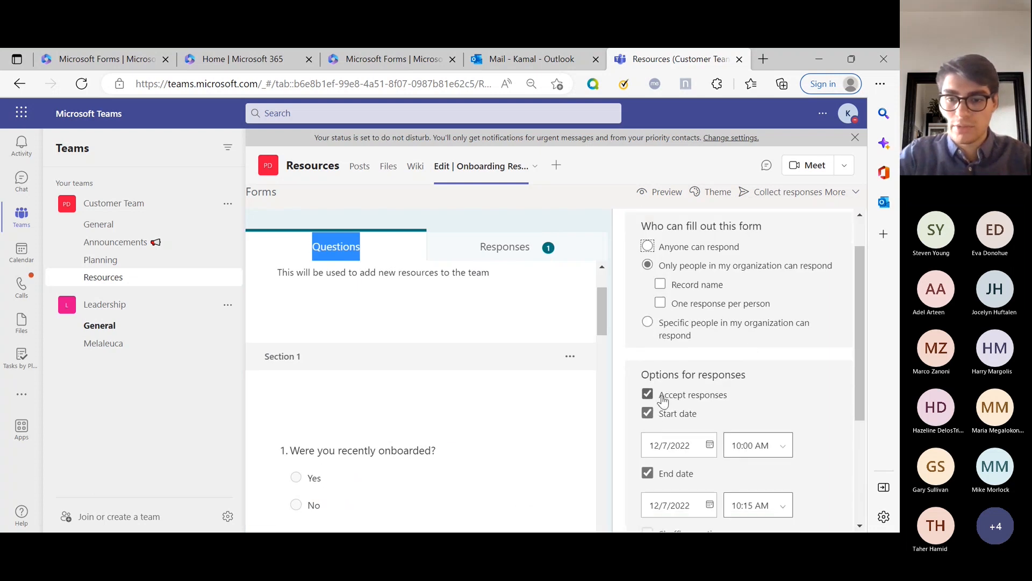
{"action": "left_click", "coordinate": [664, 397]}
{"action": "left_click", "coordinate": [678, 399]}
{"action": "scroll", "coordinate": [677, 399], "scroll_direction": "down", "scroll_amount": 3}
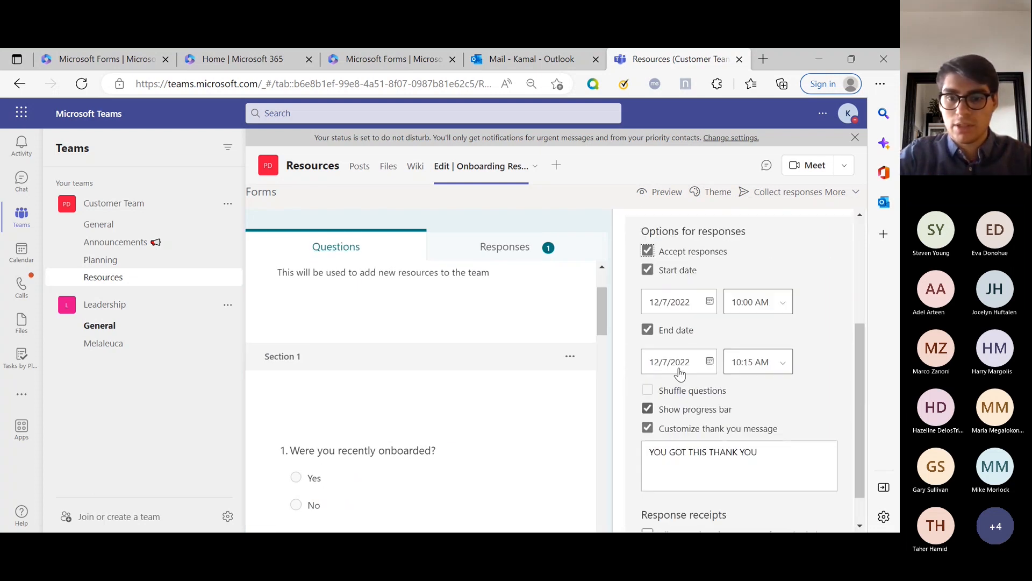
{"action": "left_click", "coordinate": [674, 271]}
{"action": "left_click", "coordinate": [678, 291]}
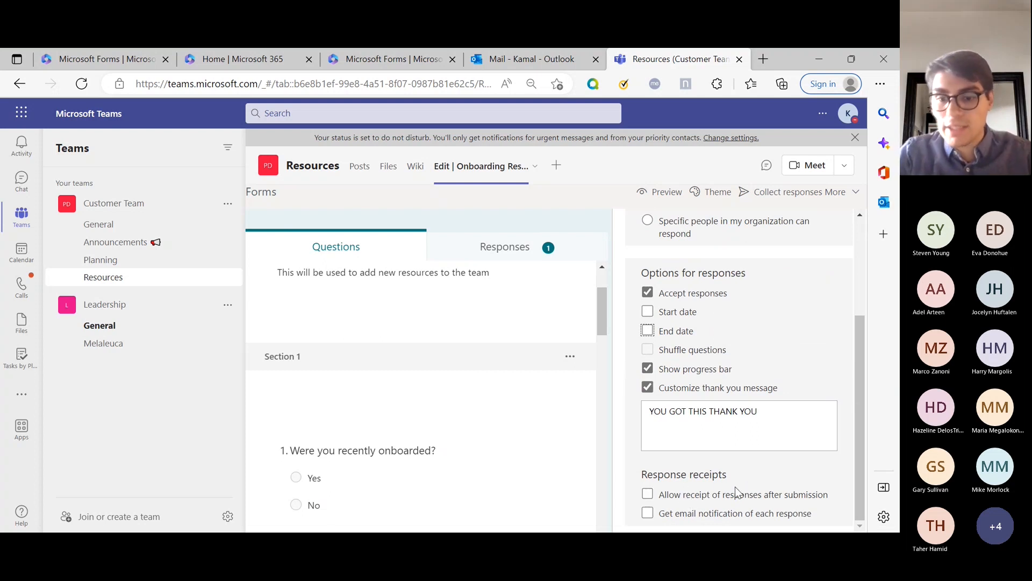
Allow respondents to get a receipt of responses after submission and enable email notification of each response.
{"action": "left_click", "coordinate": [714, 499]}
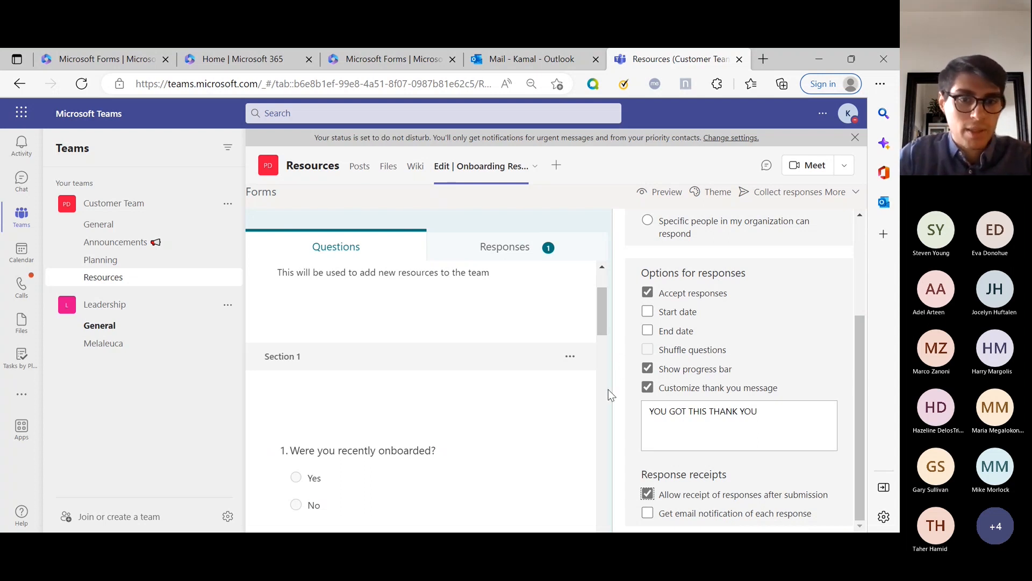
{"action": "left_click", "coordinate": [679, 516]}
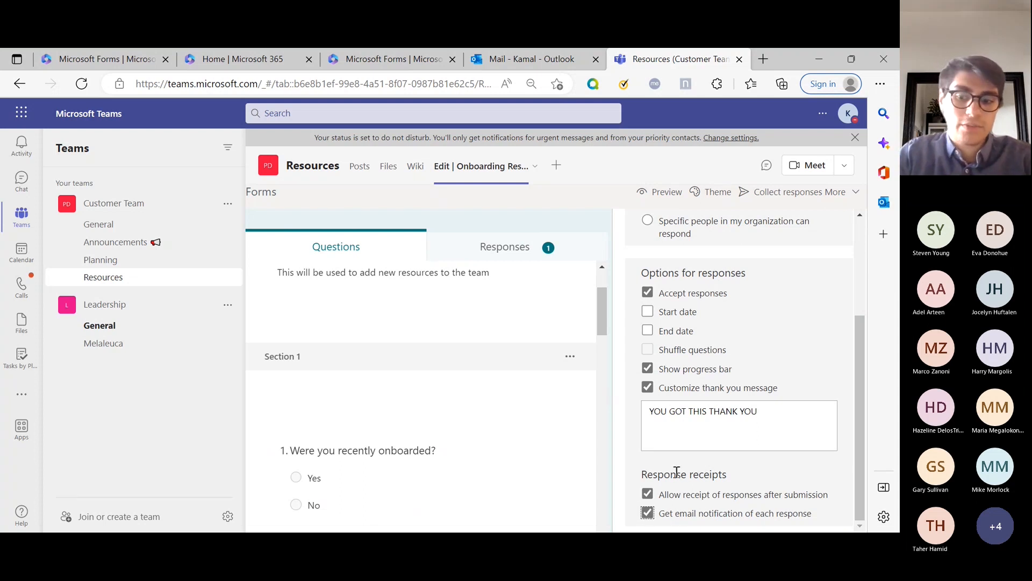